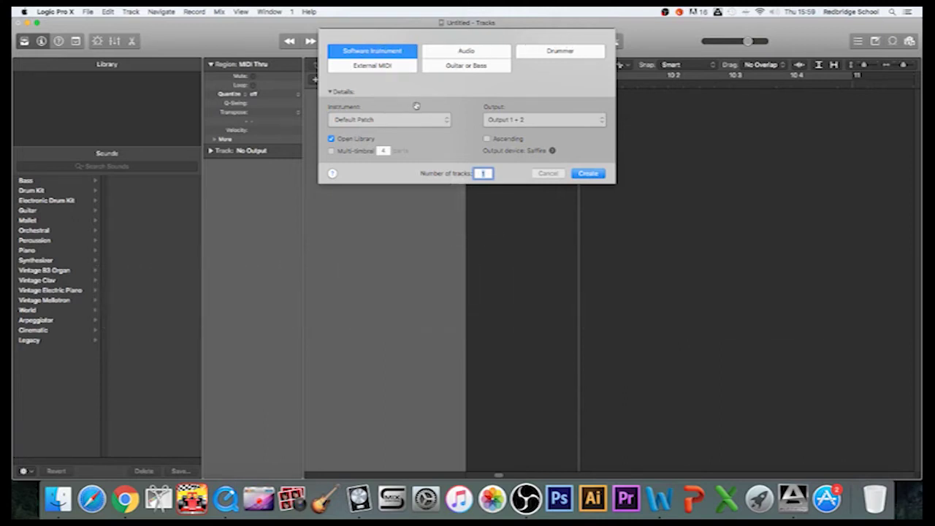
- Create one Software Instrument track, which loads the Classic Electric Piano patch
left_click(589, 174)
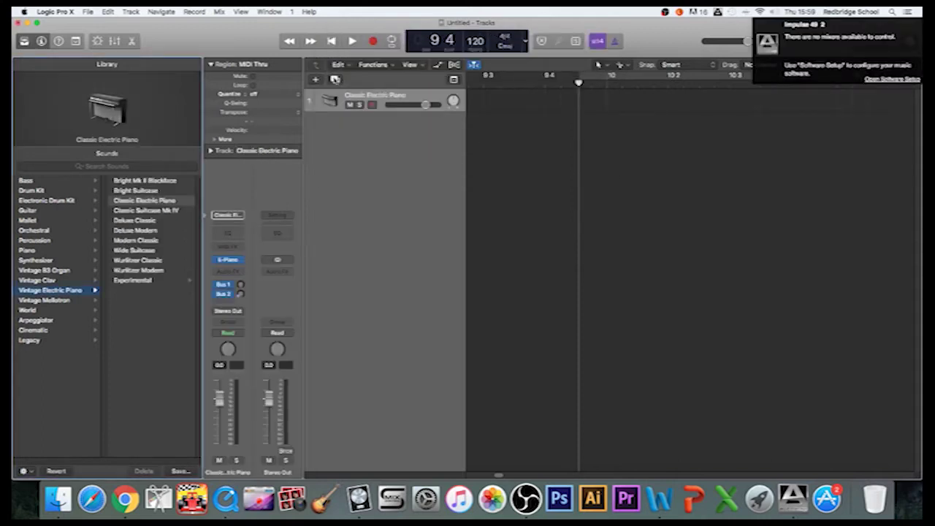
- Start Save As and go to the Vocal Samples folder on the Desktop
left_click(89, 13)
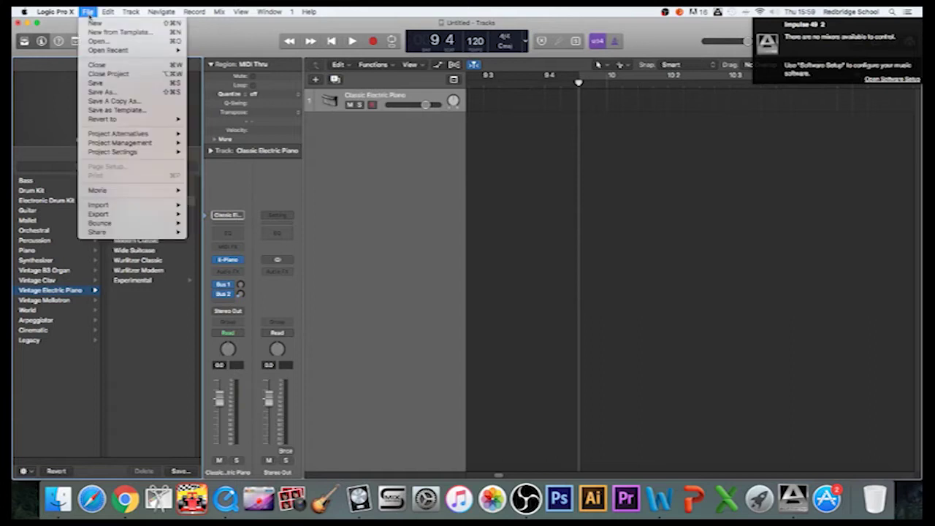
left_click(106, 92)
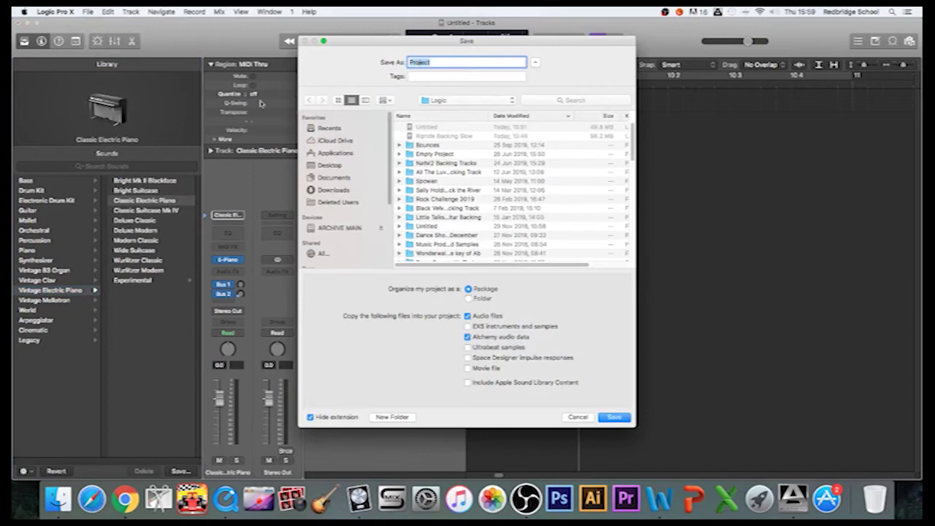
left_click(335, 165)
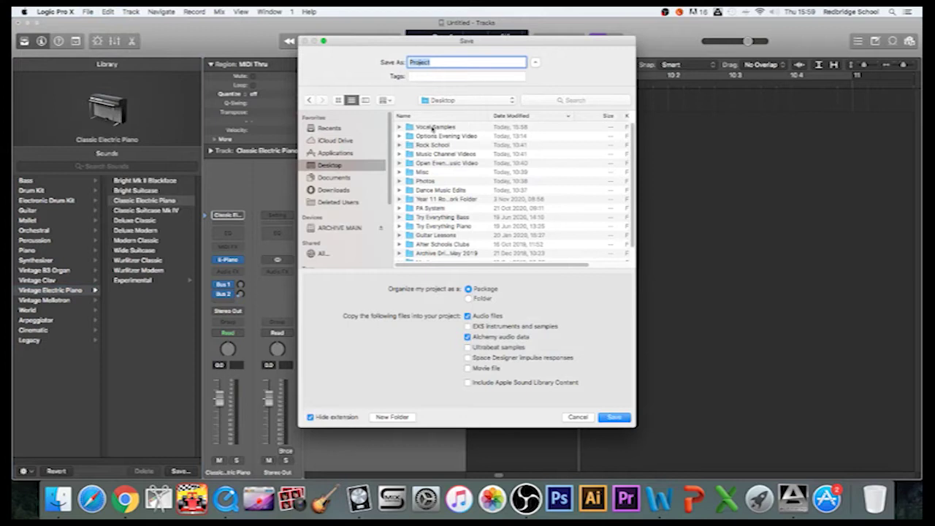
double_click(432, 129)
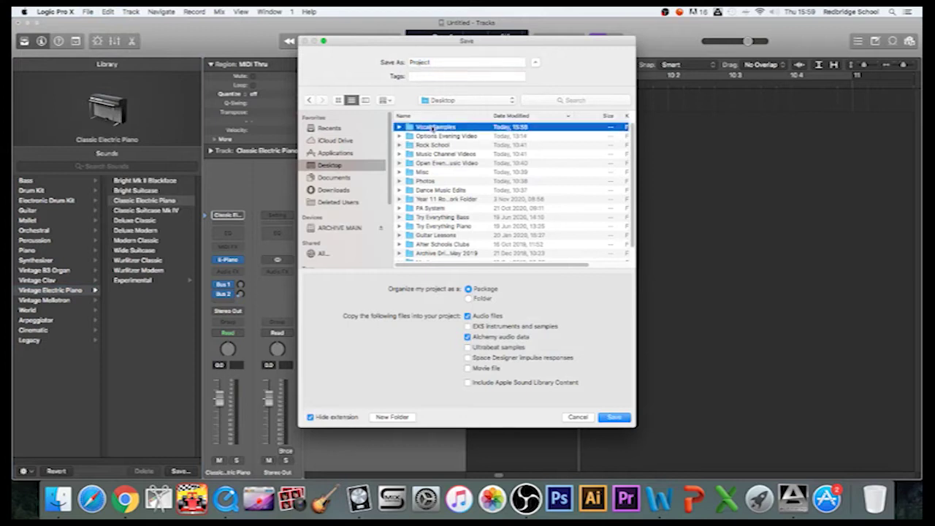
- Copy EXS, Ultrabeat, Space Designer, movie and Apple Sound Library content into the project
left_click(445, 61)
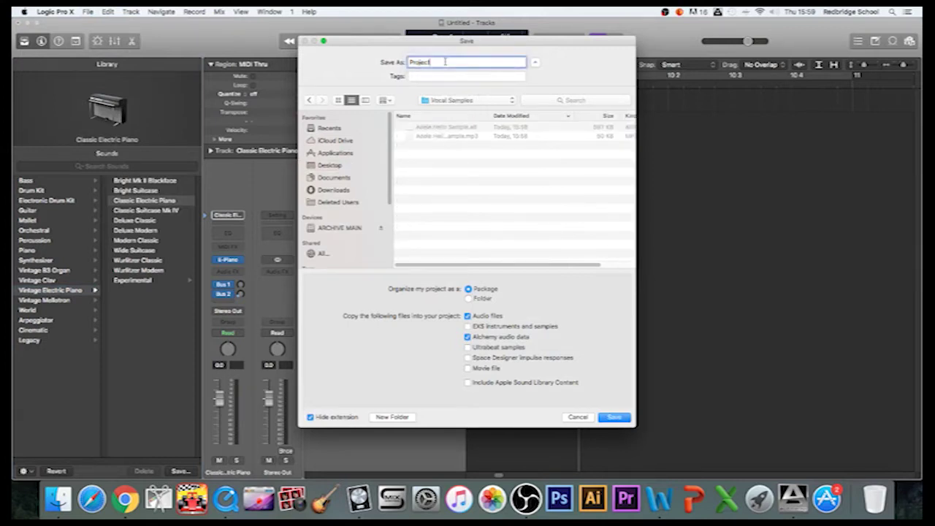
left_click(468, 325)
left_click(467, 347)
left_click(468, 357)
left_click(467, 368)
left_click(467, 383)
- Name the project 'Vocal Sampler Test' and save it
left_click_drag(450, 63, 393, 61)
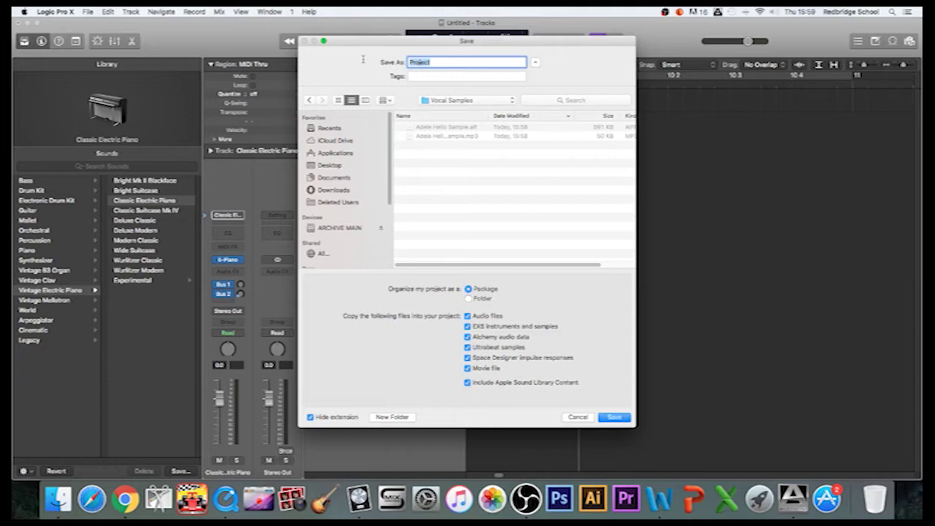
type("Vocal Sampler Test")
left_click(612, 418)
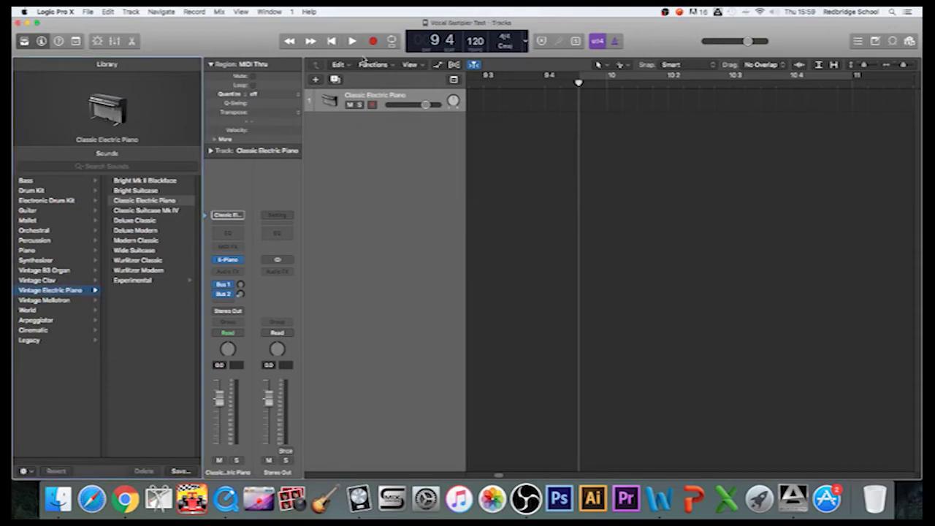
- Return the playhead to the start and load EXS24 (Sampler) Mono as the track's instrument
left_click(332, 41)
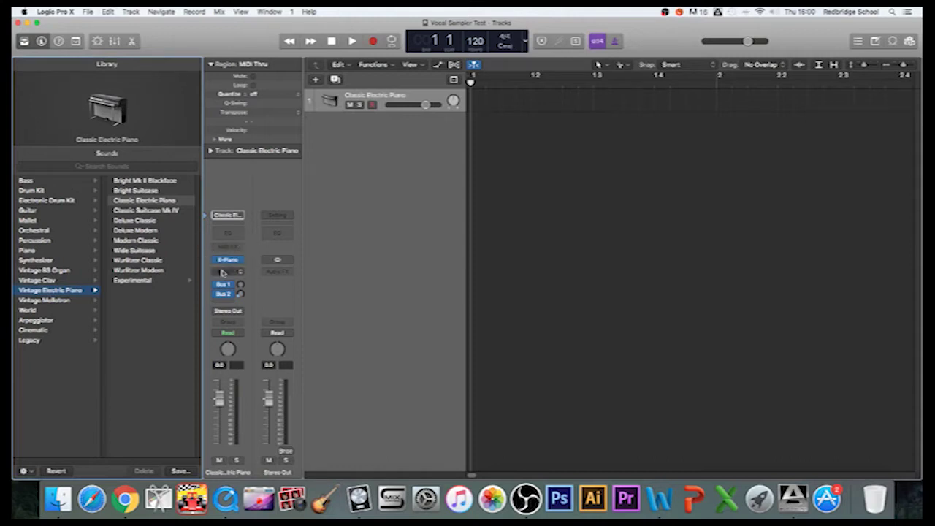
left_click(241, 261)
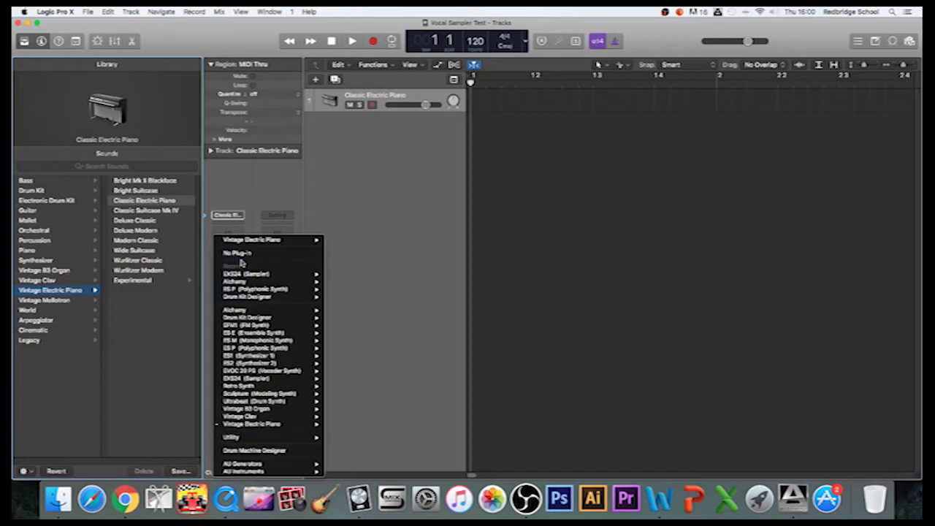
mouse_move(257, 364)
mouse_move(294, 272)
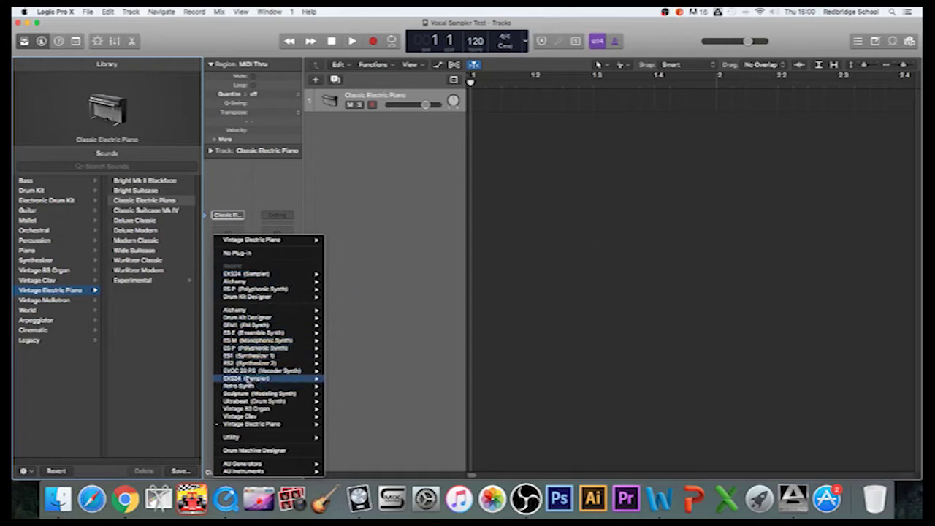
mouse_move(276, 379)
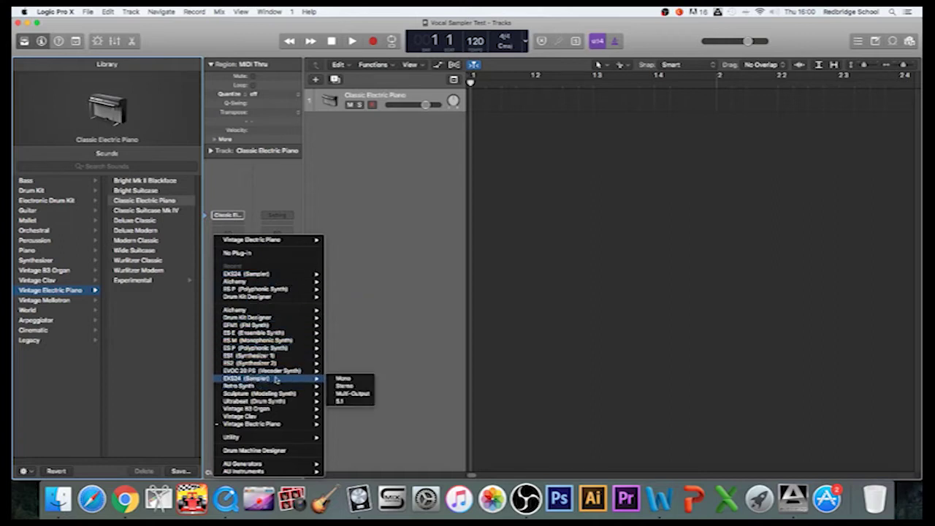
left_click(348, 379)
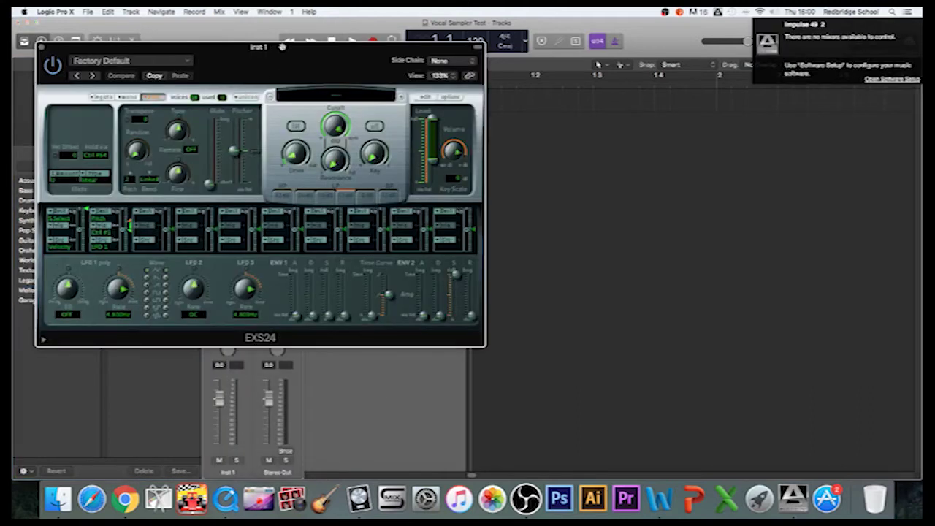
left_click_drag(282, 45, 352, 58)
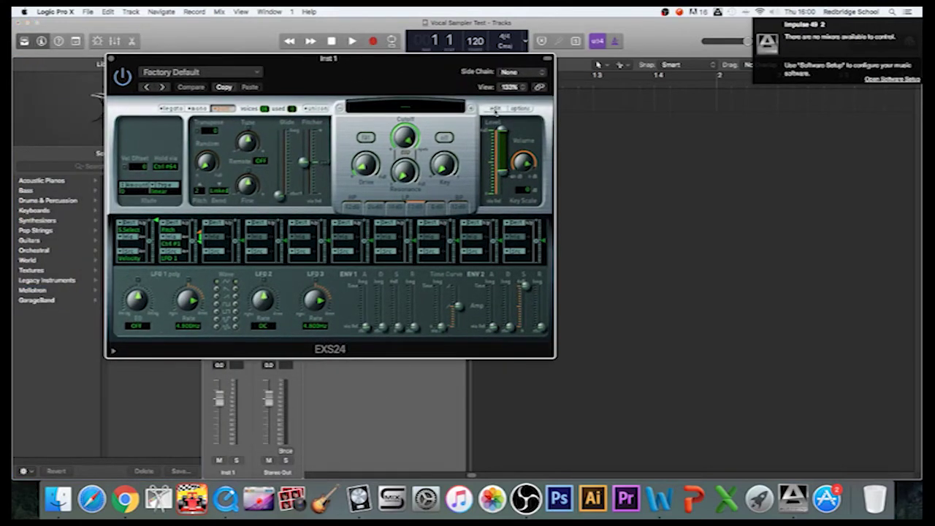
- In the EXS24 editor, add a new zone and load Adele Hello Sample.mp3 into Zone #1
left_click(496, 109)
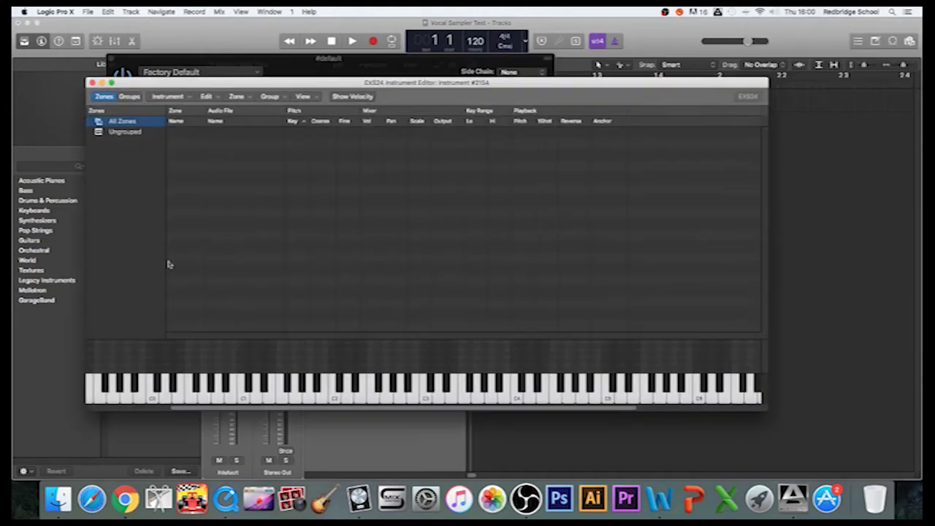
left_click(248, 98)
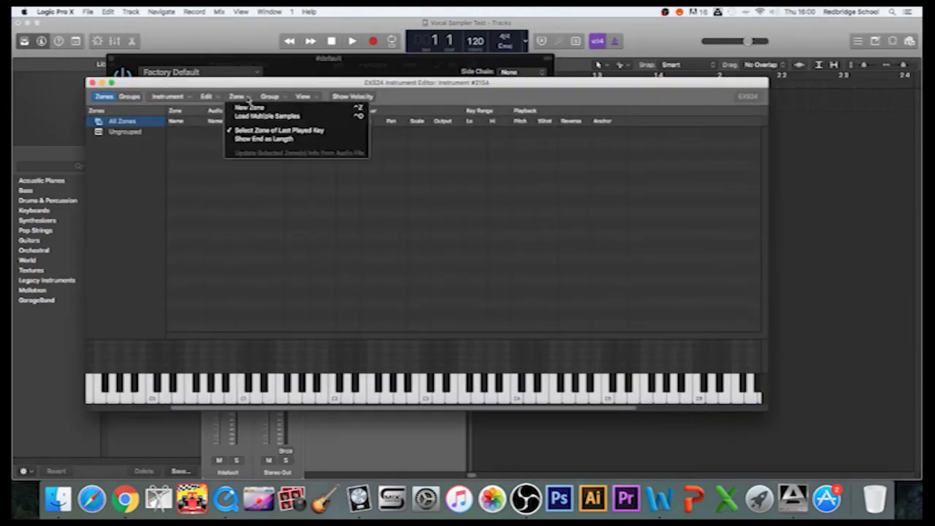
left_click(249, 107)
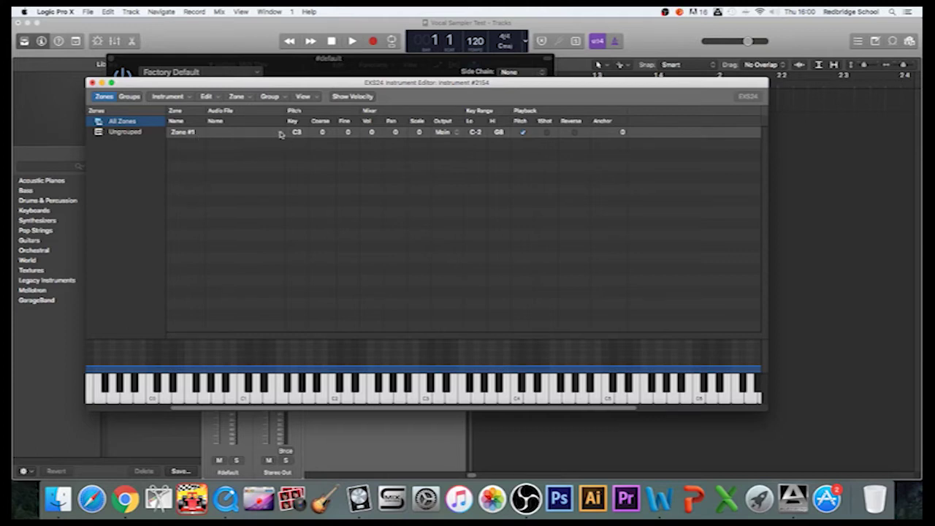
left_click(281, 135)
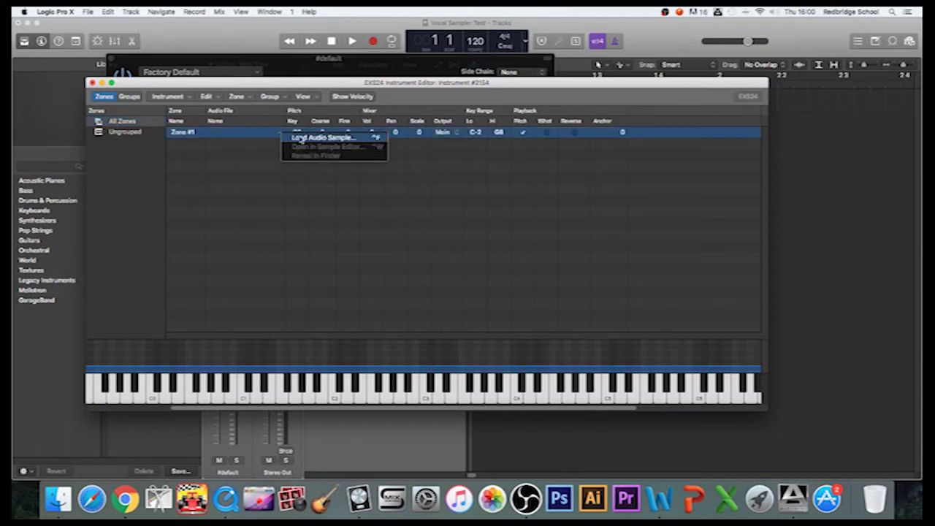
left_click(299, 138)
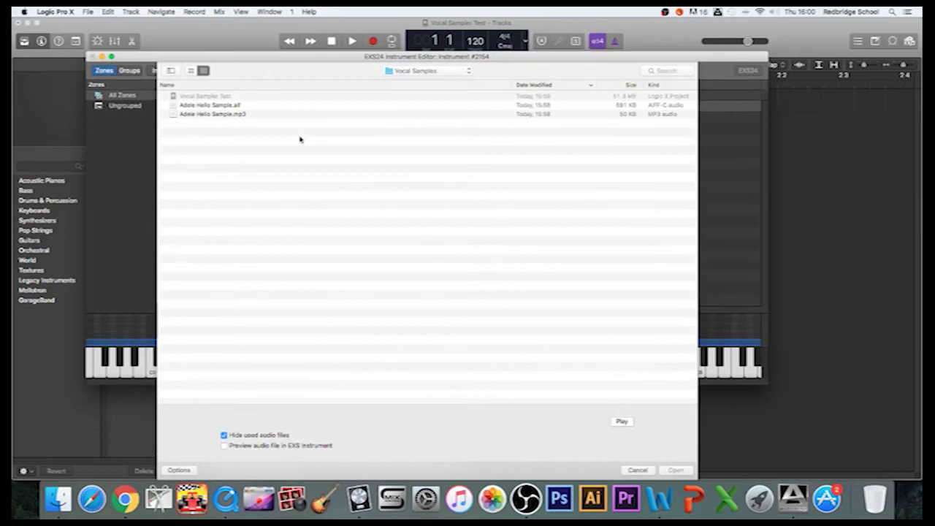
left_click(197, 116)
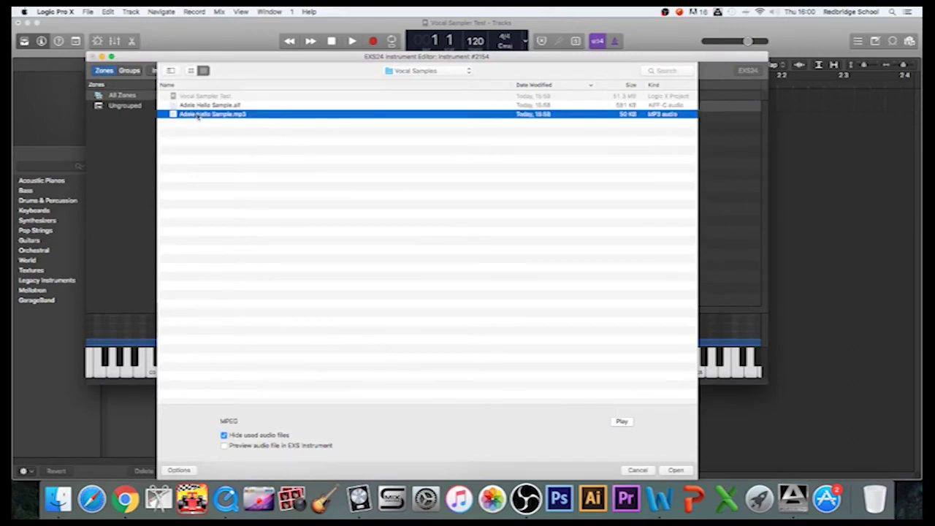
left_click(675, 471)
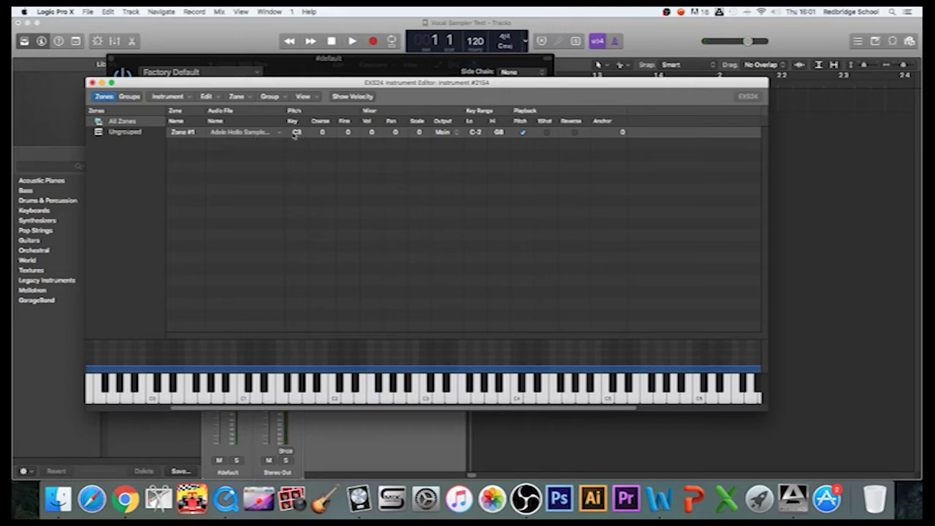
- Audition the sample on C3, then uncheck Zone #1's Pitch option
left_click(429, 398)
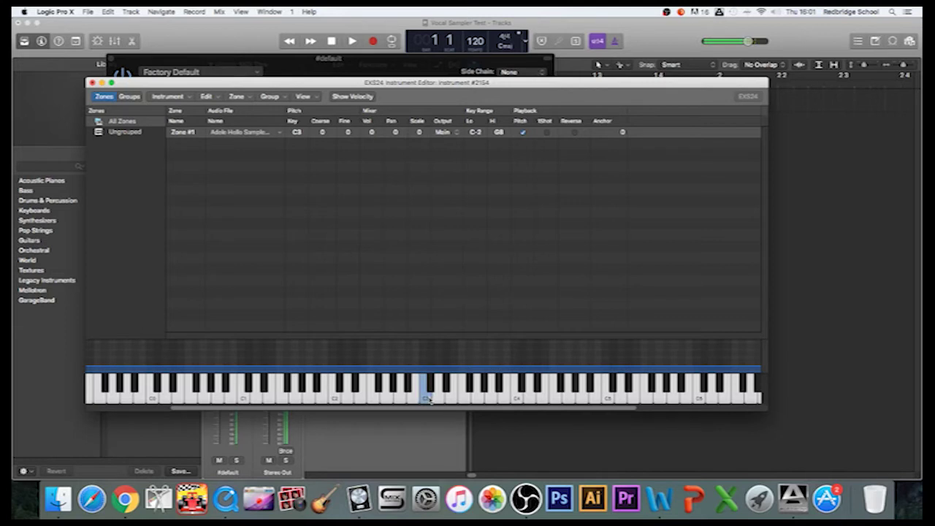
left_click(429, 398)
left_click(429, 398)
left_click(429, 398)
left_click(428, 398)
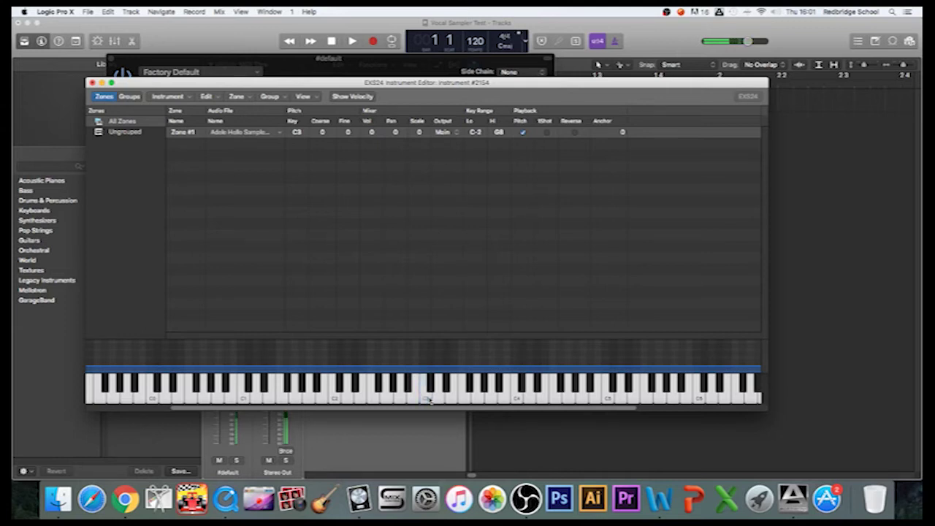
left_click(429, 398)
left_click(522, 134)
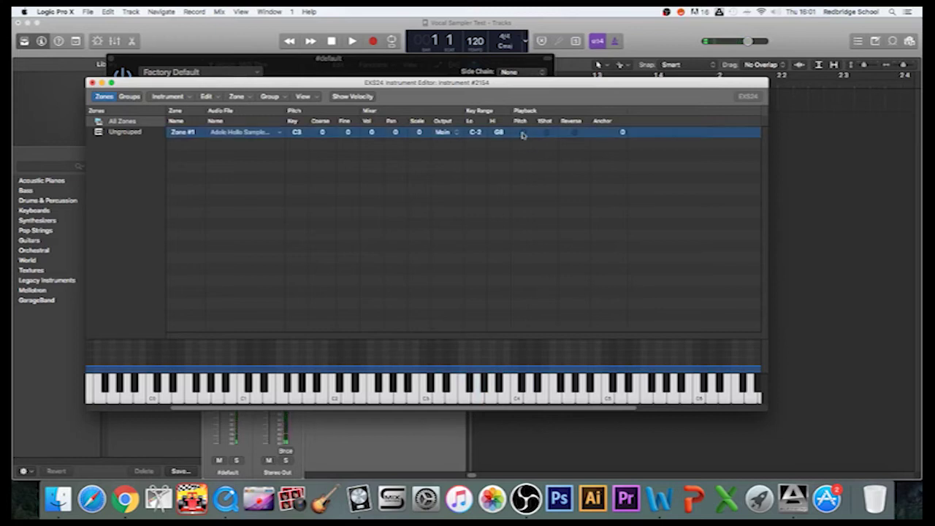
- Set Zone #1's root key to C1
left_click(245, 400)
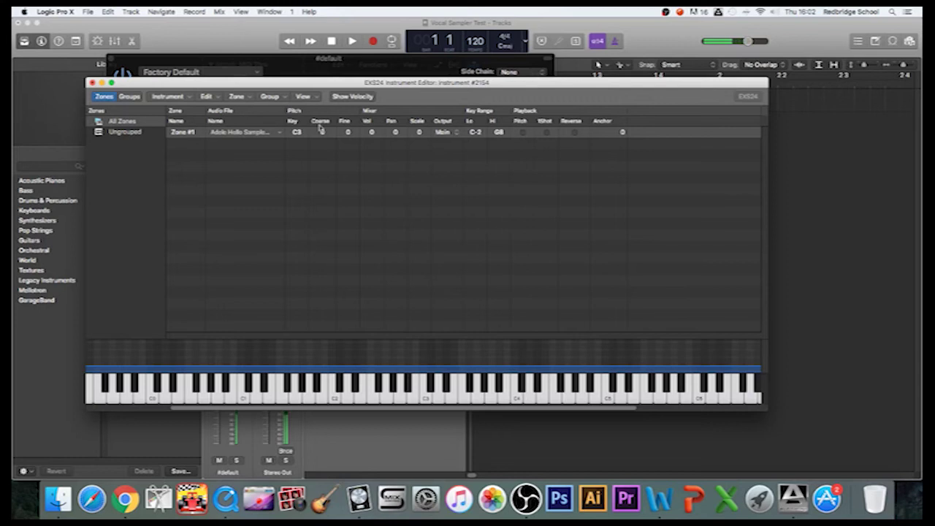
left_click(296, 133)
left_click_drag(297, 133, 297, 134)
double_click(296, 133)
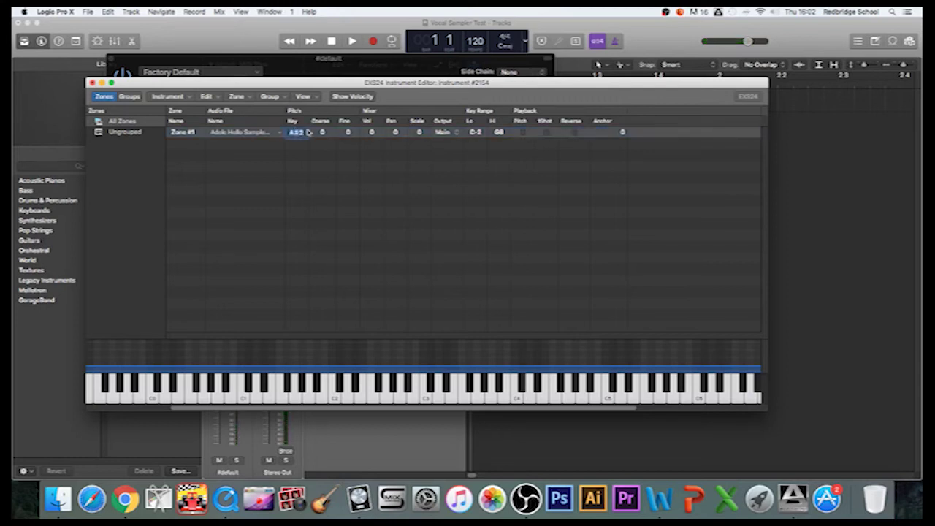
type("C1")
key("Return")
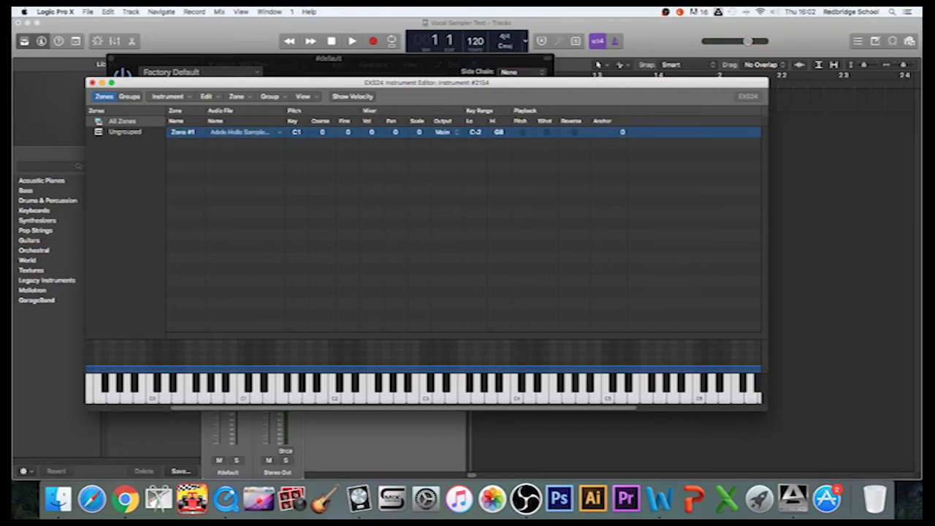
- Set Zone #1's Lo and Hi range keys both to C1
double_click(475, 132)
type("C1")
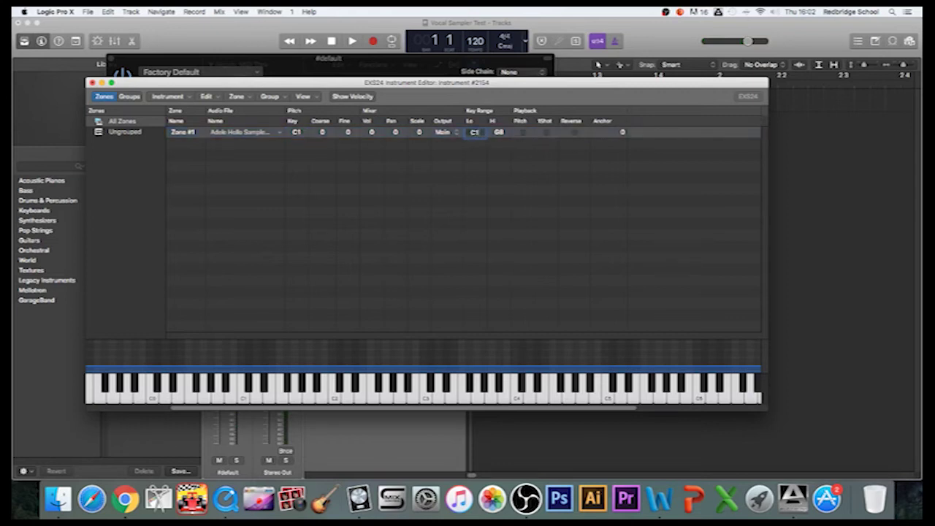
double_click(499, 132)
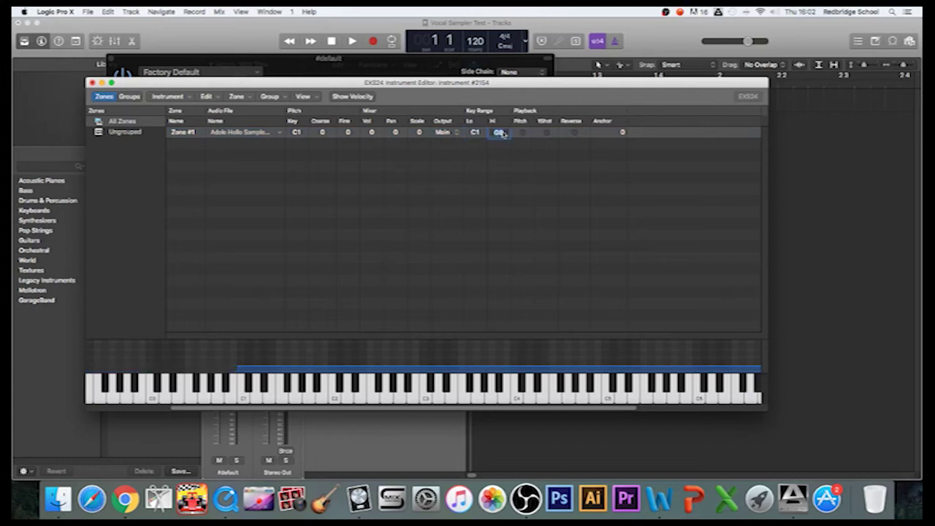
type("C1")
key("Return")
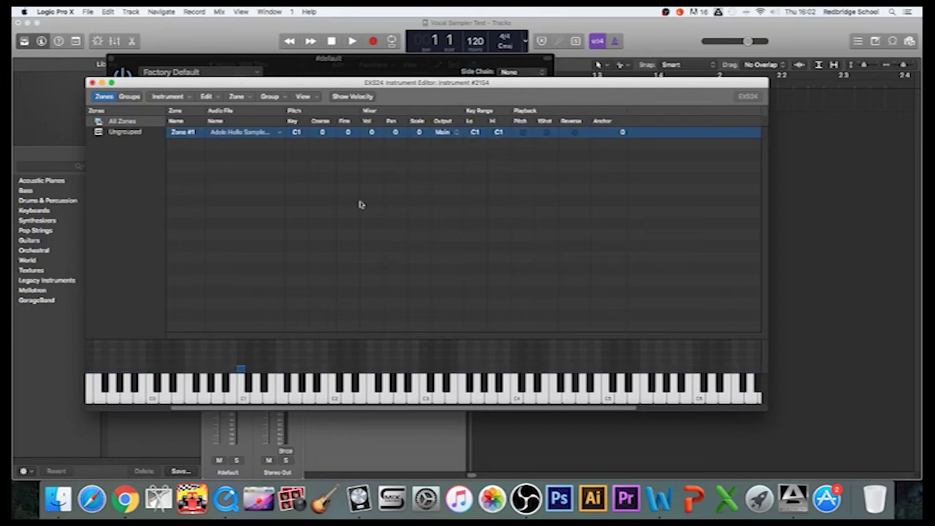
- Play C1 repeatedly to test the vocal sample
left_click(244, 399)
left_click(244, 399)
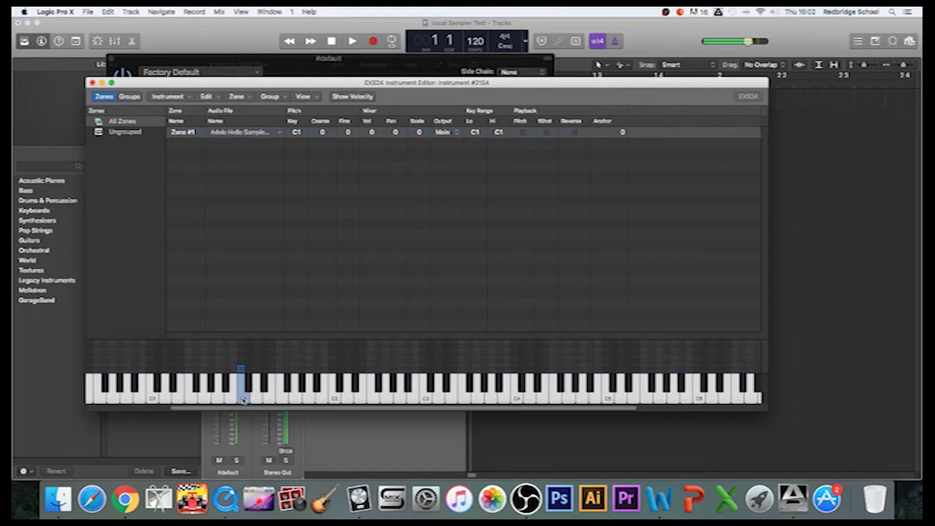
left_click(244, 399)
left_click(244, 400)
left_click(243, 400)
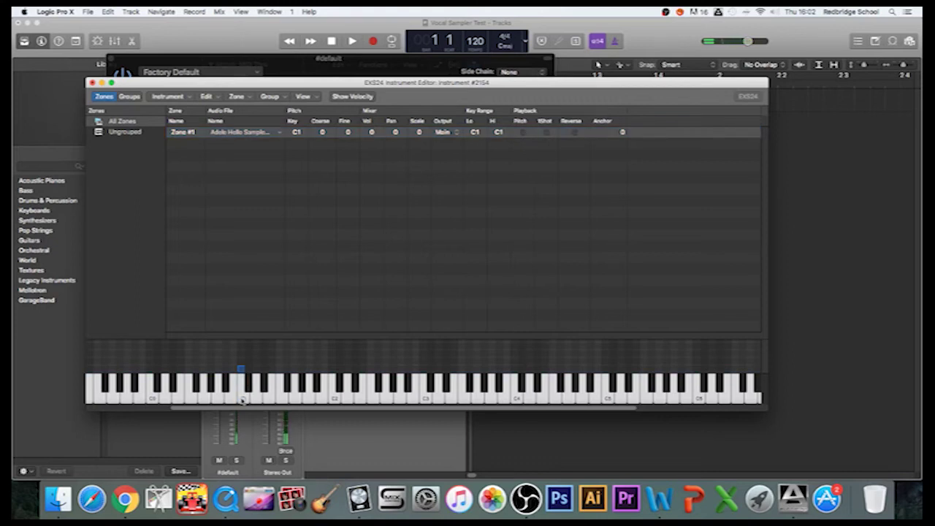
left_click(243, 400)
- Check D1 is silent, then add Zone #2 and load Adele Hello Sample.aif into it
left_click(260, 401)
left_click(239, 97)
left_click(247, 108)
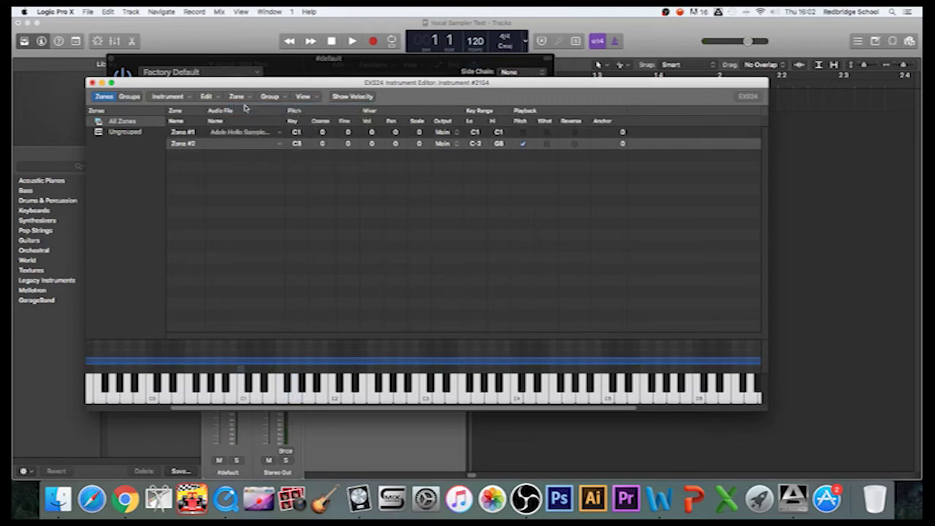
left_click(280, 147)
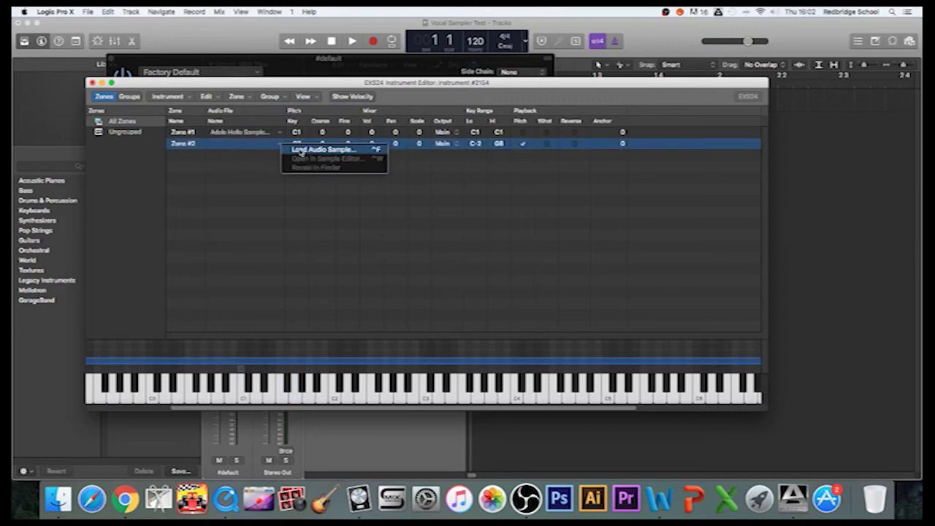
left_click(307, 150)
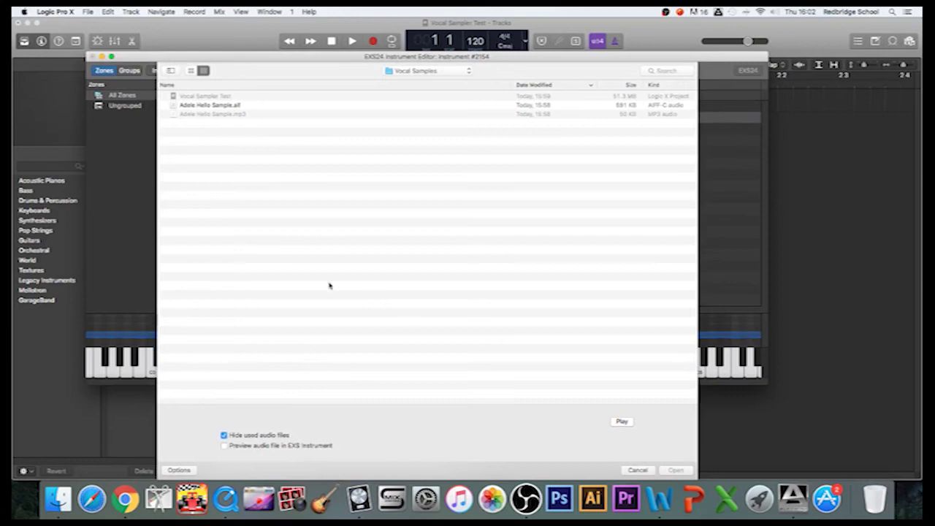
left_click(216, 107)
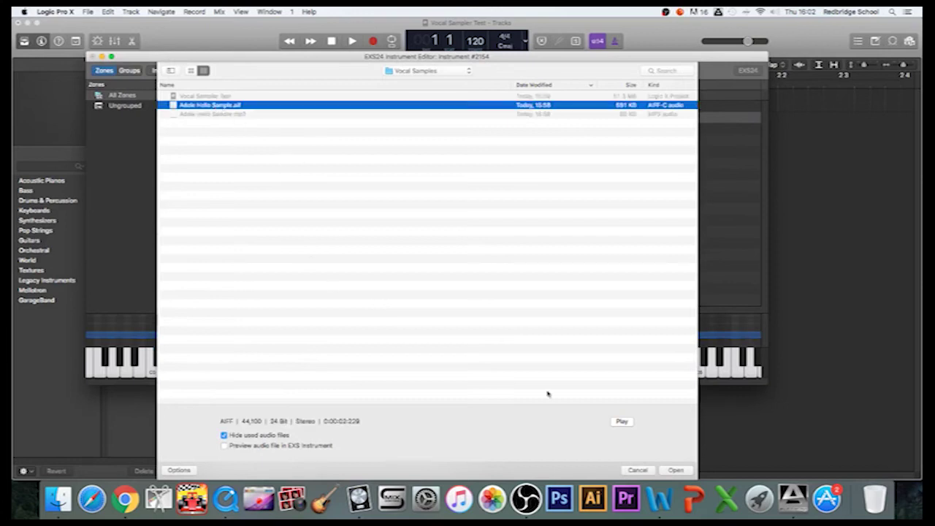
left_click(675, 471)
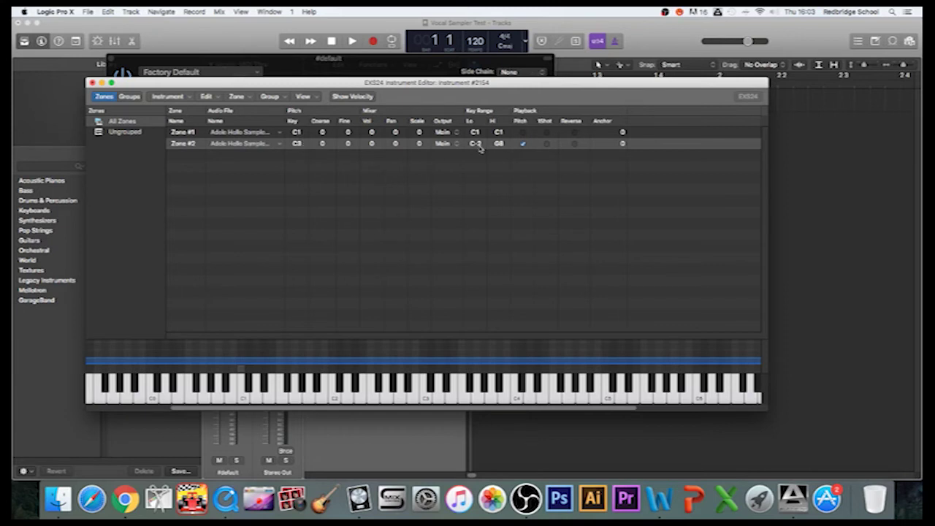
- Enter C2 as Zone #2's Key, C2 as Lo and C3 as Hi
left_click(299, 146)
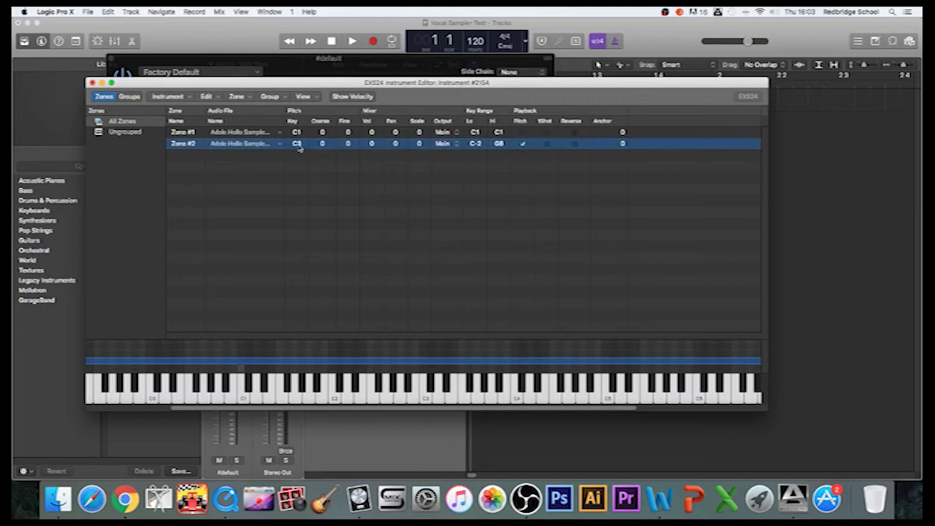
double_click(299, 146)
type("C")
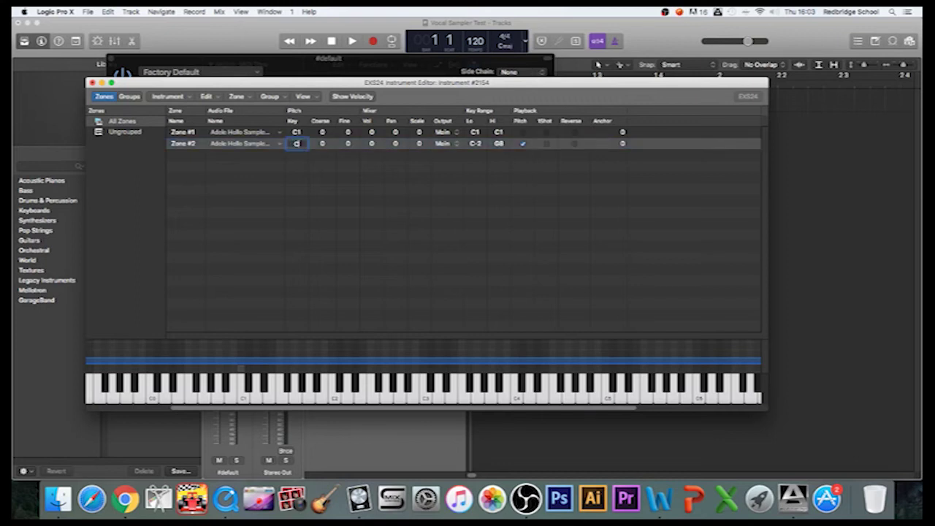
type("-2")
double_click(474, 144)
type("C")
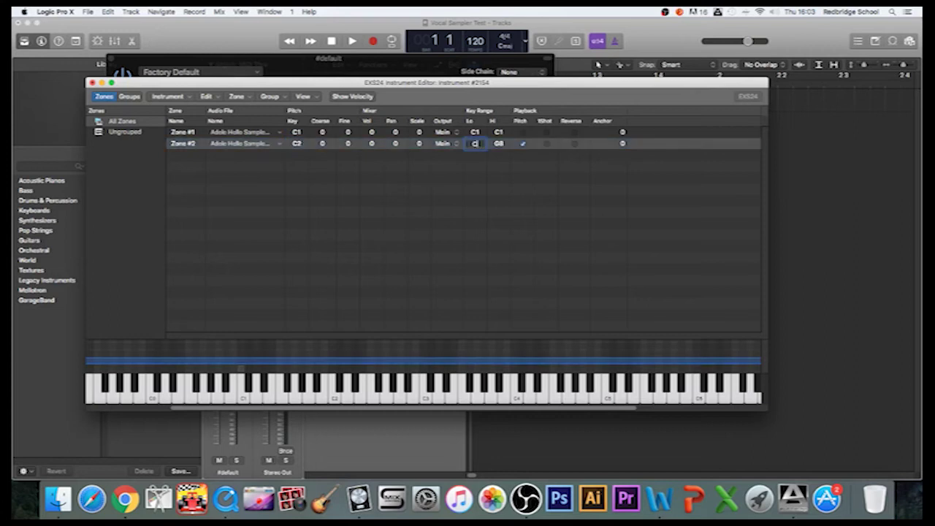
type("2")
double_click(498, 144)
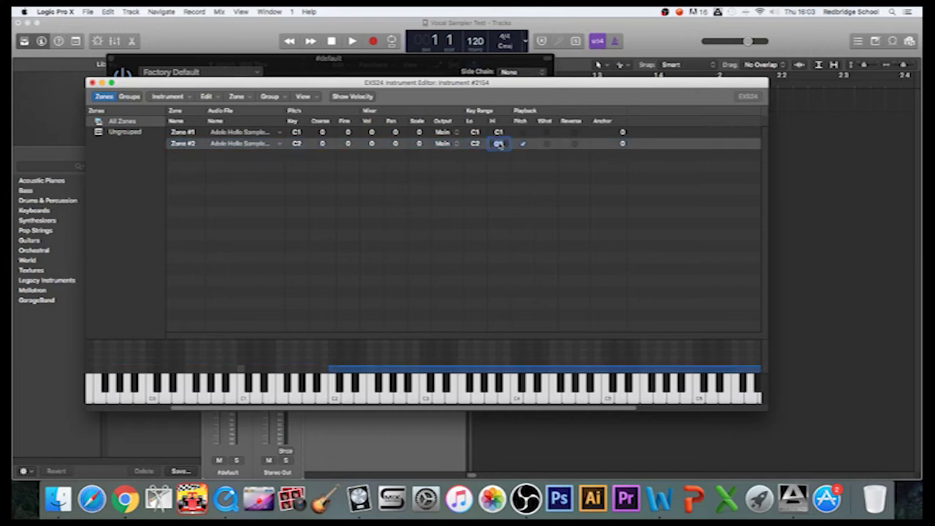
type("C3")
key("Return")
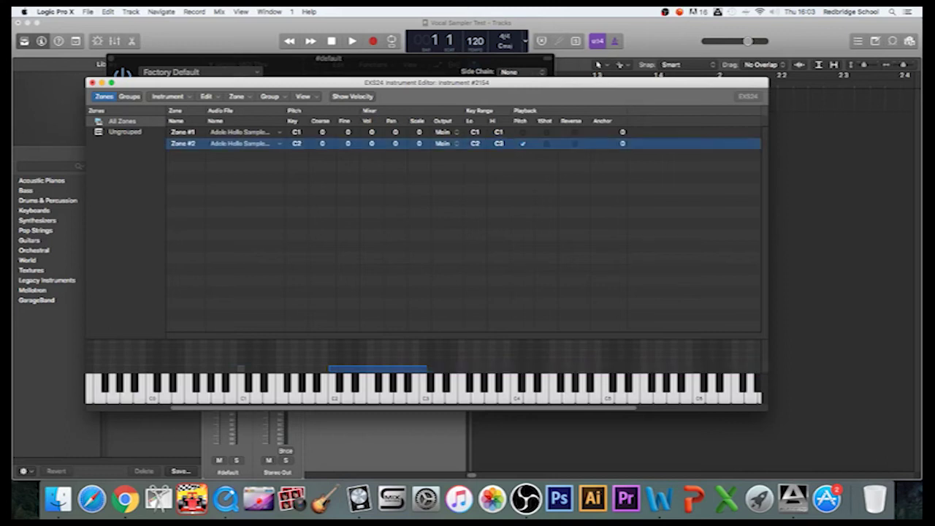
- Audition C1 for Zone #1 and C2 through C3 for Zone #2, then move the editor aside
left_click(243, 399)
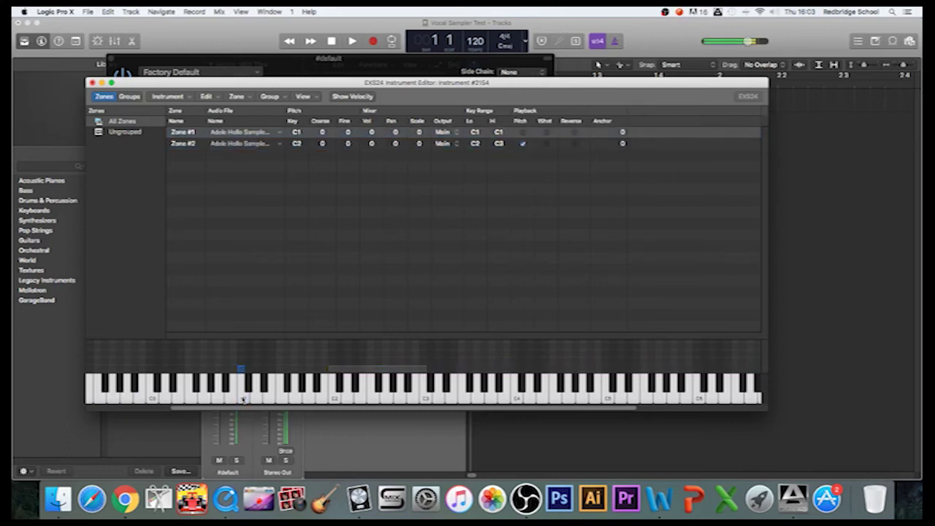
left_click(334, 399)
left_click(335, 398)
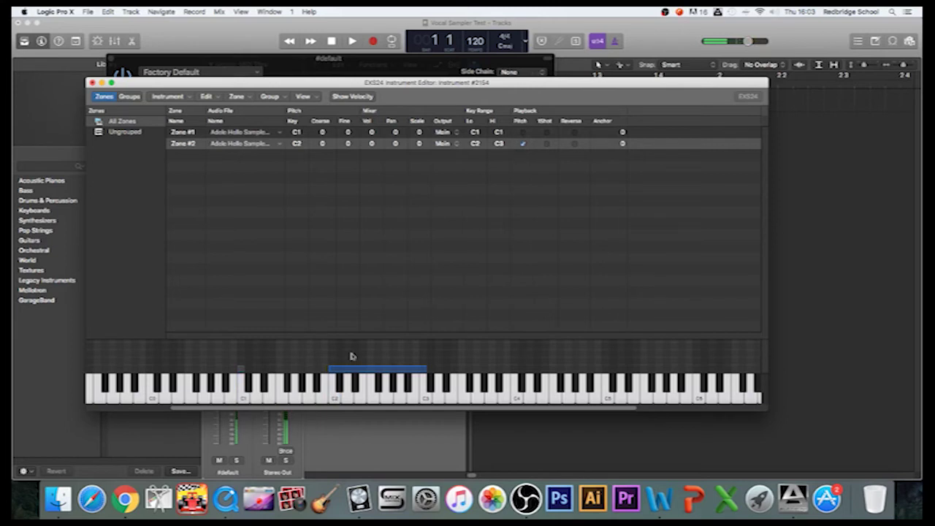
left_click(334, 398)
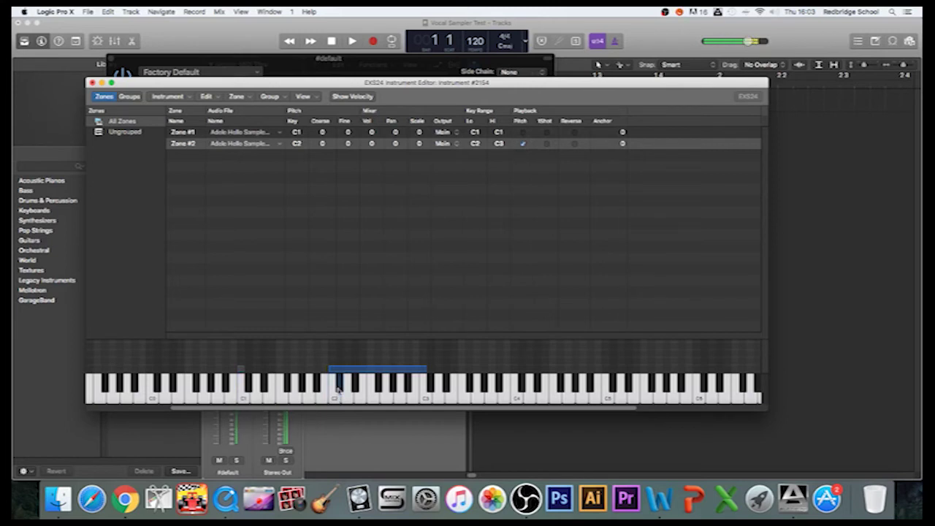
left_click(348, 401)
left_click(355, 400)
left_click(361, 400)
left_click(375, 400)
left_click(413, 398)
left_click(426, 399)
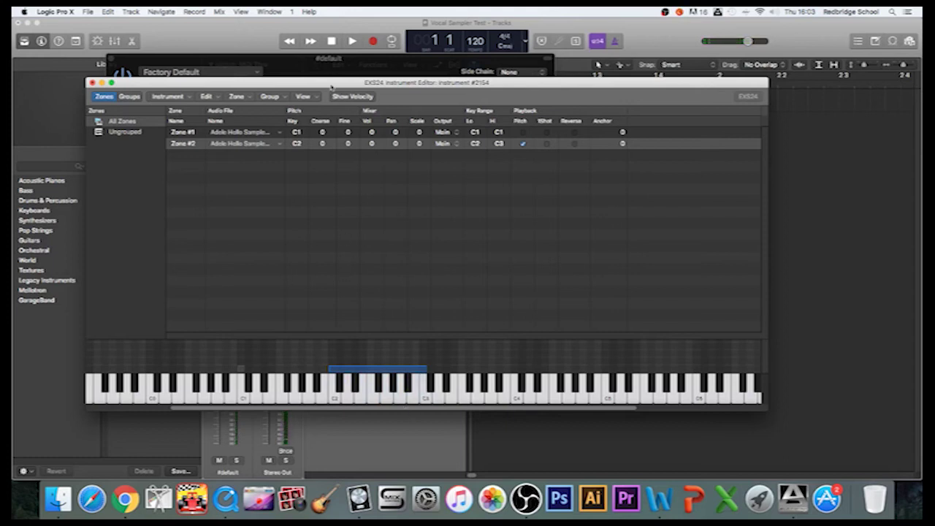
left_click_drag(328, 85, 433, 101)
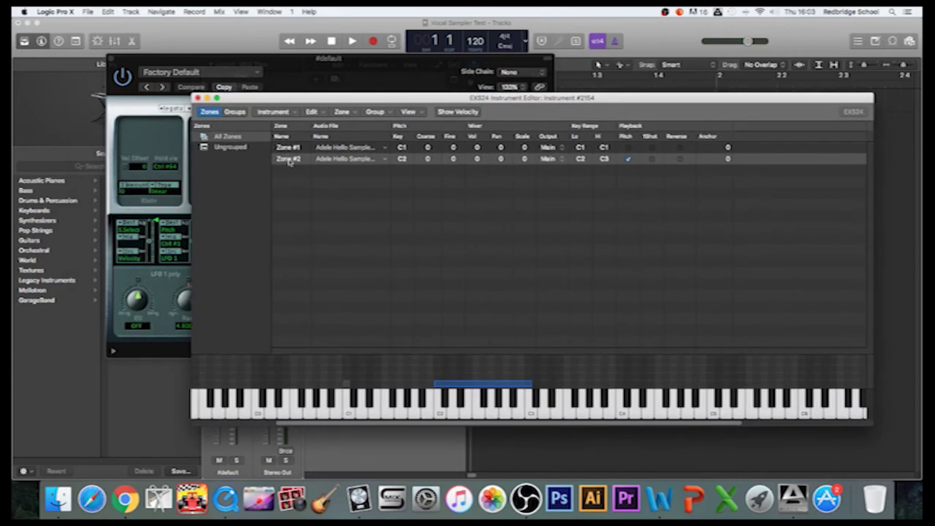
- Close the Instrument Editor, confirm saving, and go to the Desktop's Vocal Samples folder
left_click(196, 98)
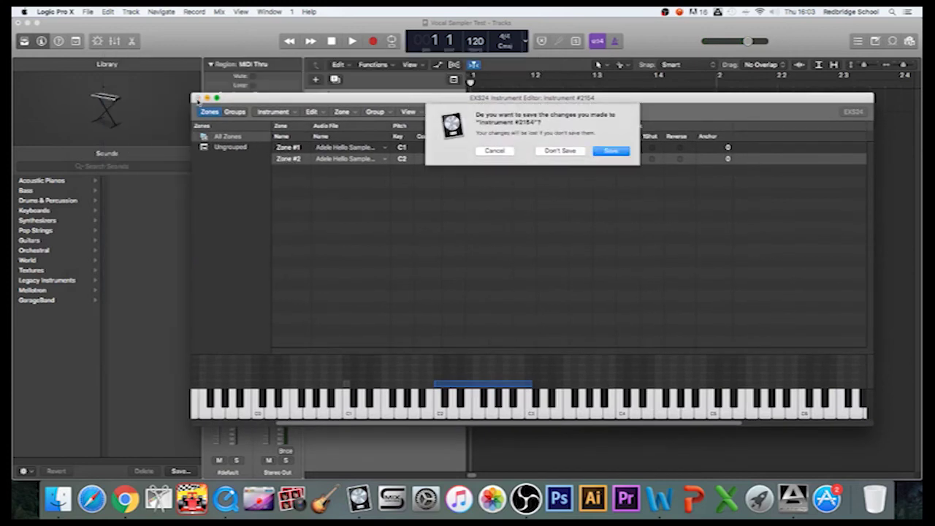
left_click(614, 152)
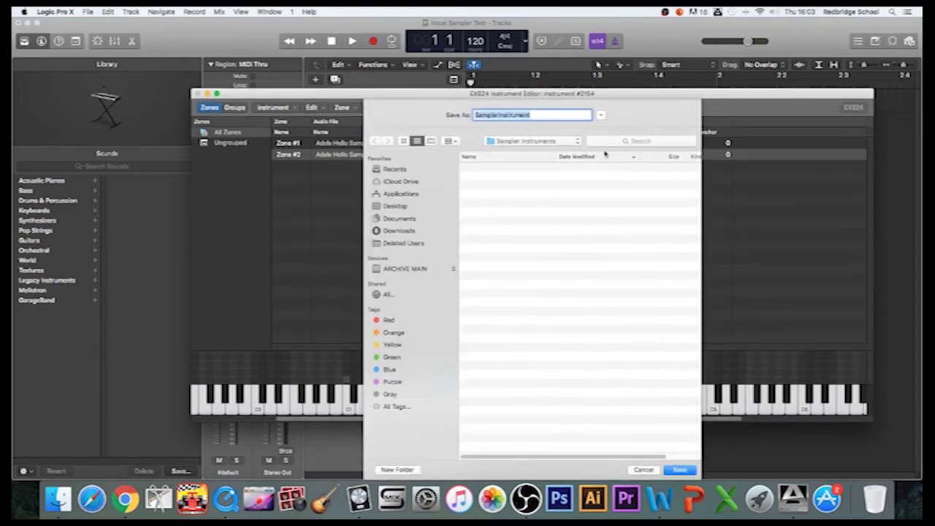
left_click(576, 142)
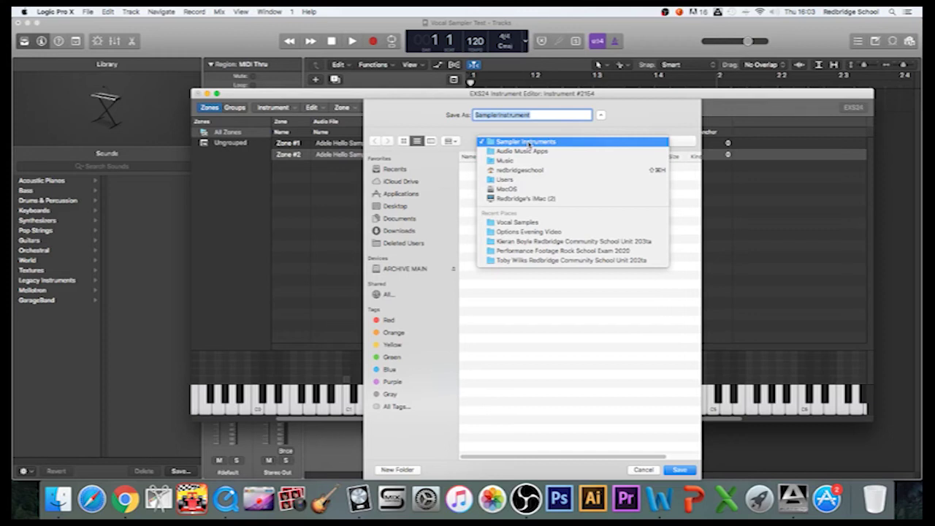
left_click(402, 208)
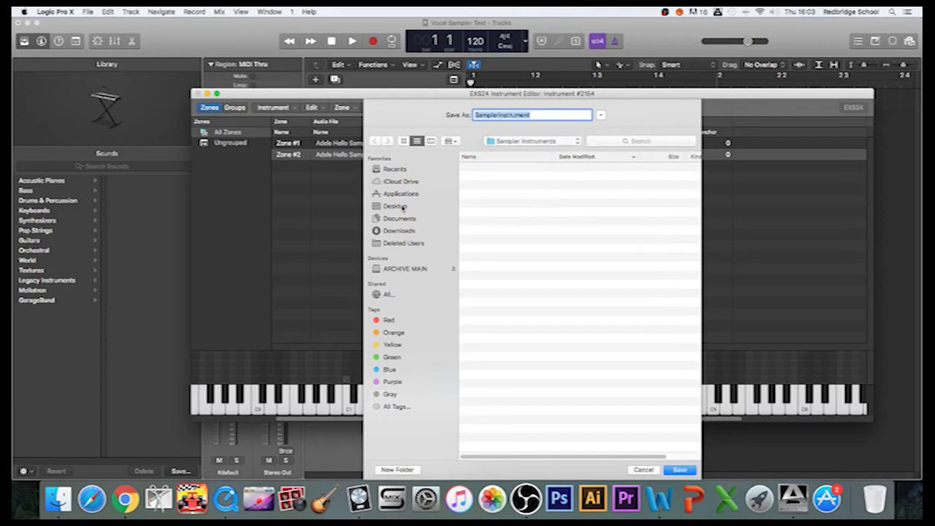
left_click(398, 206)
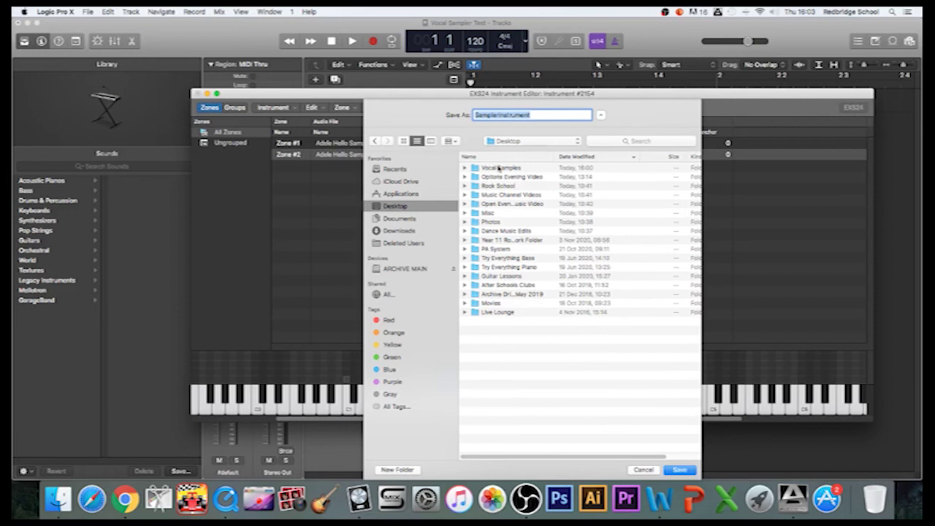
double_click(499, 168)
- Name the instrument 'Adele Sample Zones' and save it
double_click(544, 115)
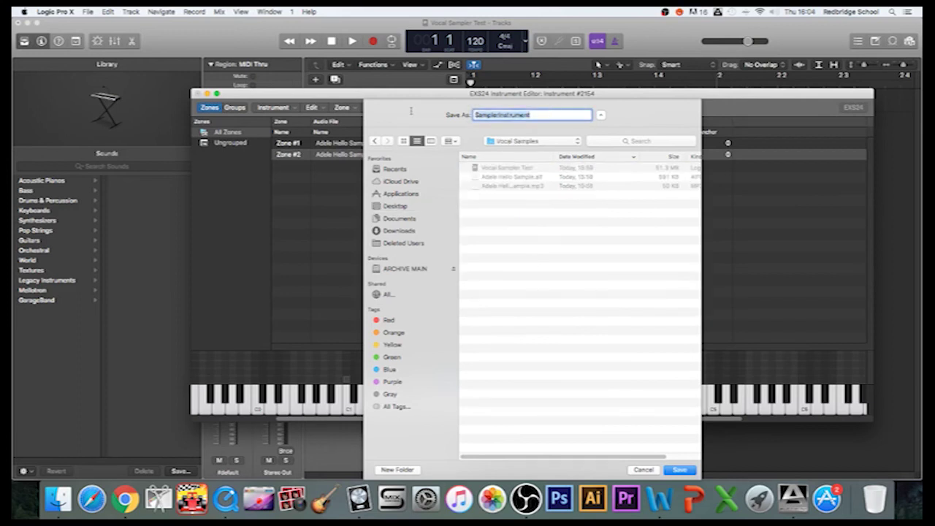
type("Adele")
left_click(679, 469)
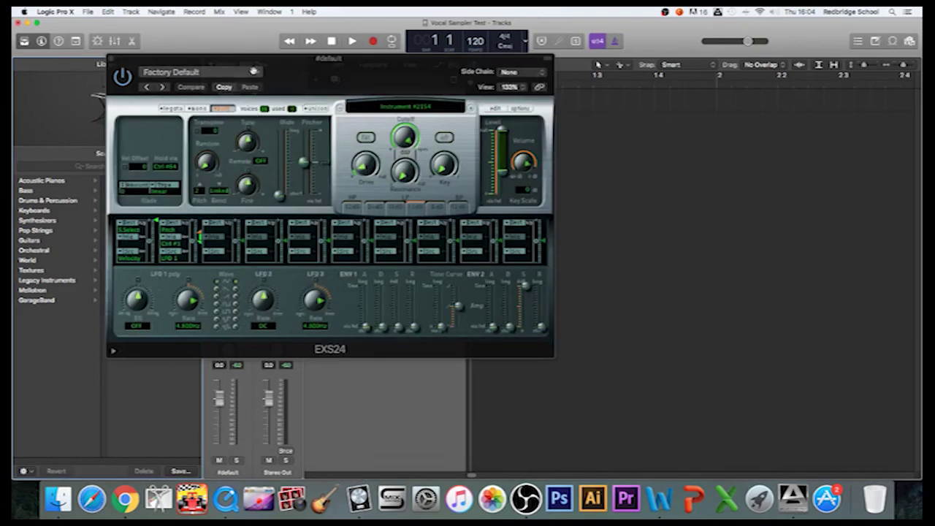
- Save the EXS24 setting as 'Adele Sampler Patch' in the Desktop > Vocal Samples folder
left_click(254, 71)
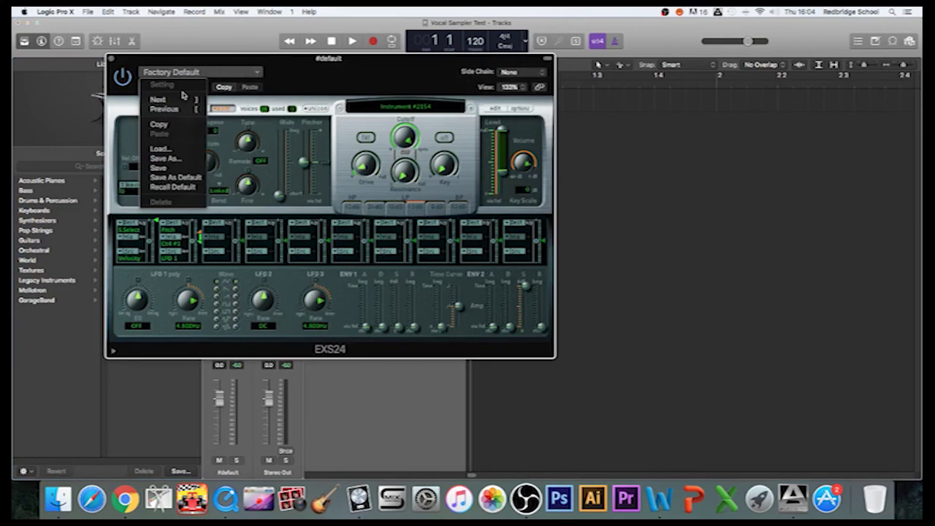
left_click(163, 160)
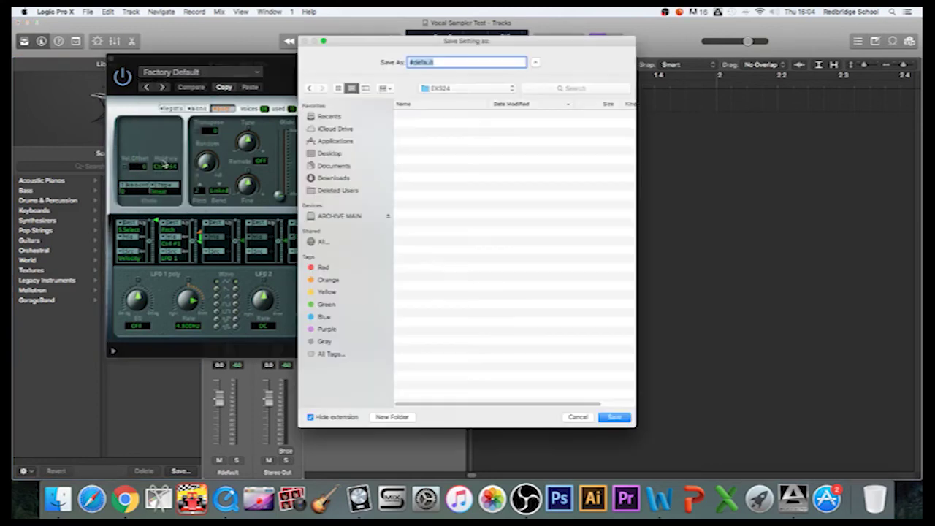
left_click(446, 88)
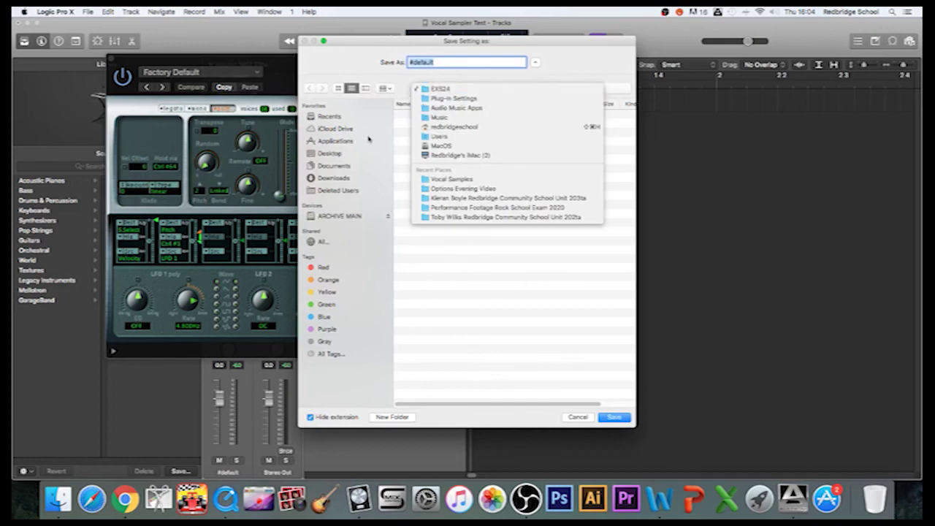
left_click(327, 155)
left_click(328, 155)
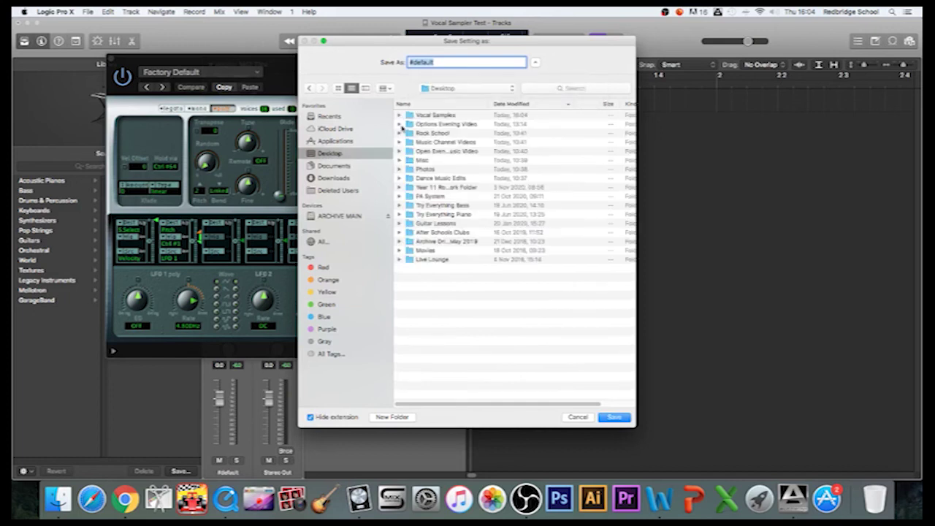
double_click(431, 115)
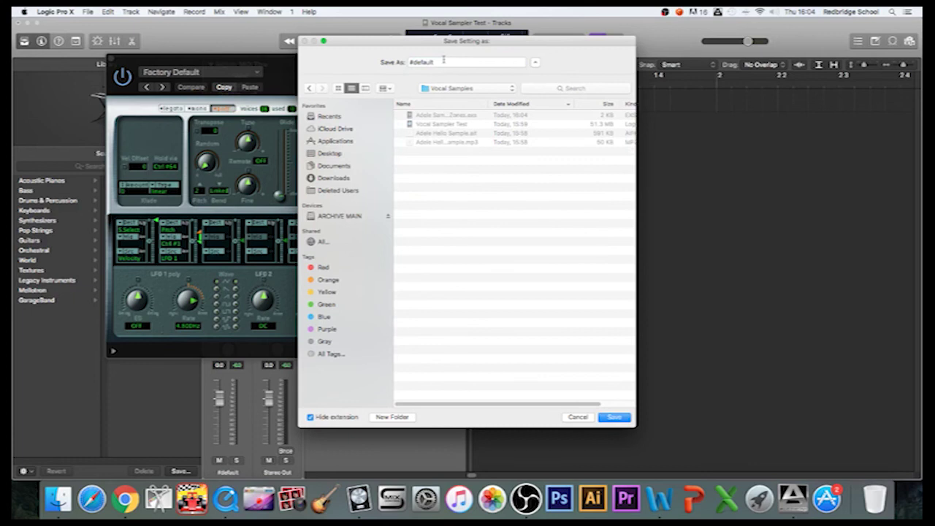
left_click(390, 61)
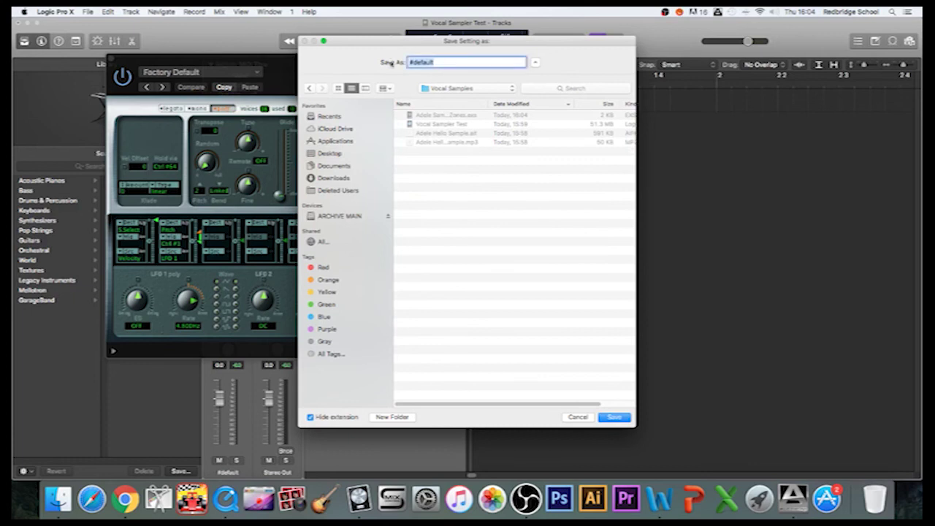
type("Adele Sampler Patch")
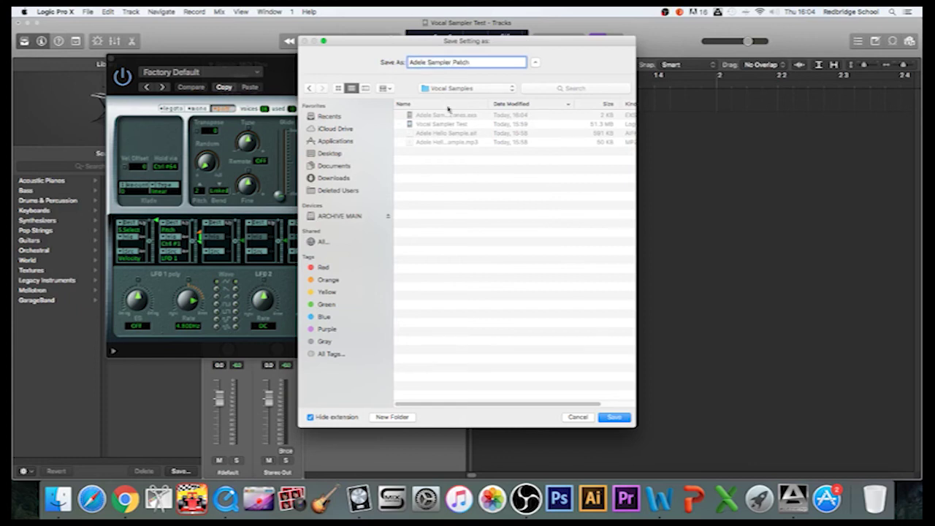
left_click(613, 417)
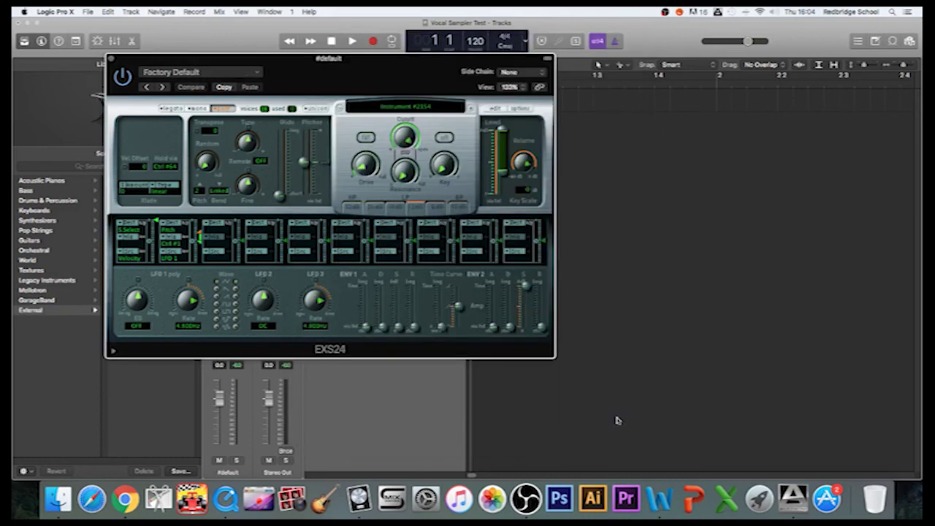
- Close the EXS24 window, record a MIDI region of notes on Adele Sample Zones, then play it back from bar 1
left_click(111, 58)
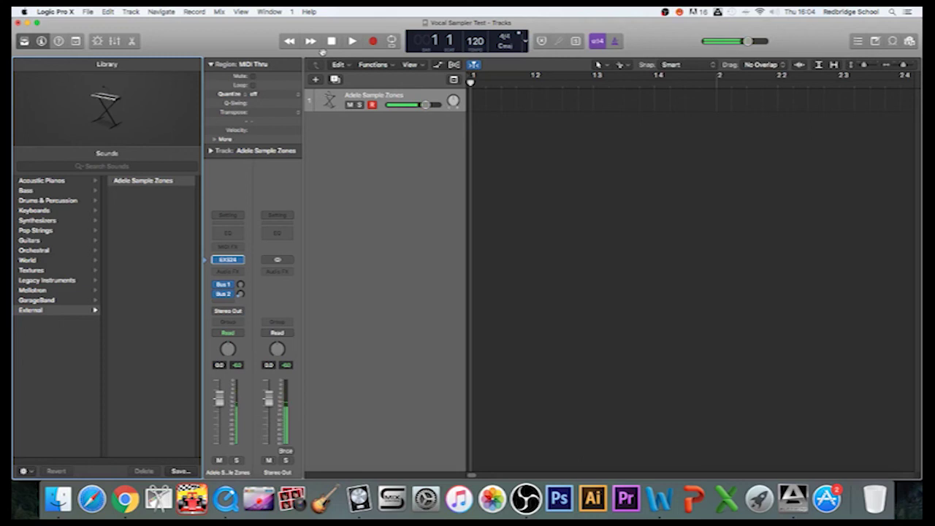
left_click(373, 43)
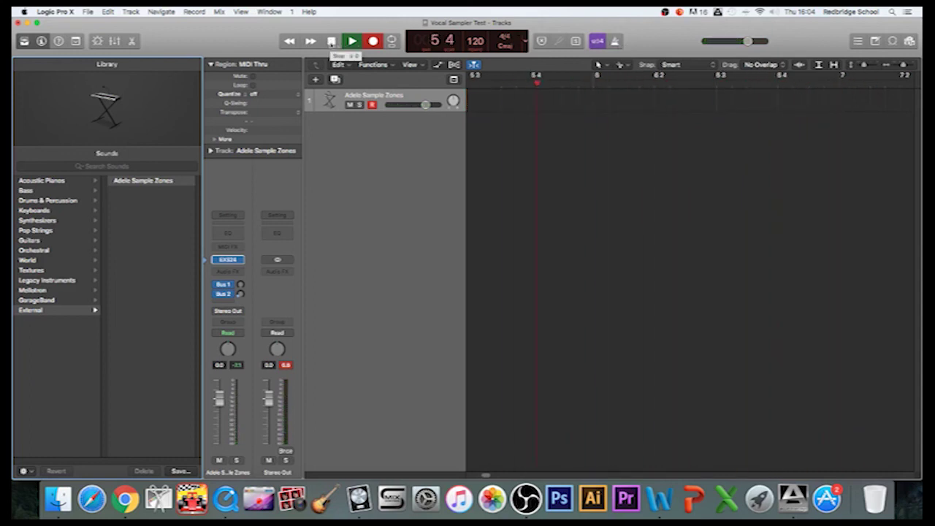
left_click(332, 42)
left_click(332, 41)
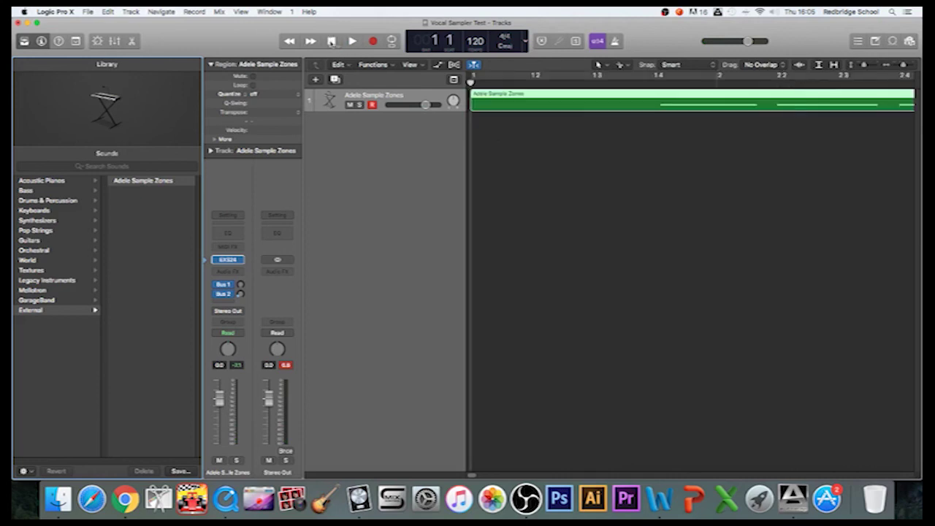
left_click(352, 42)
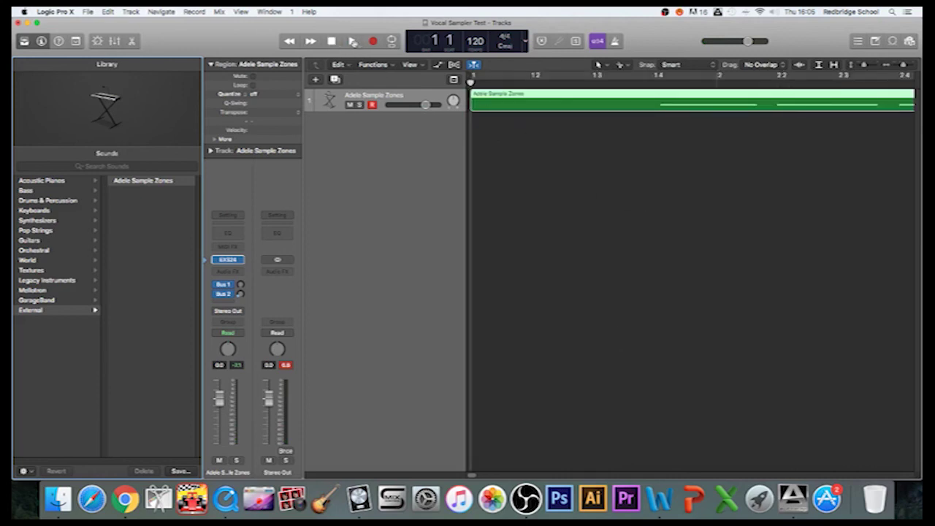